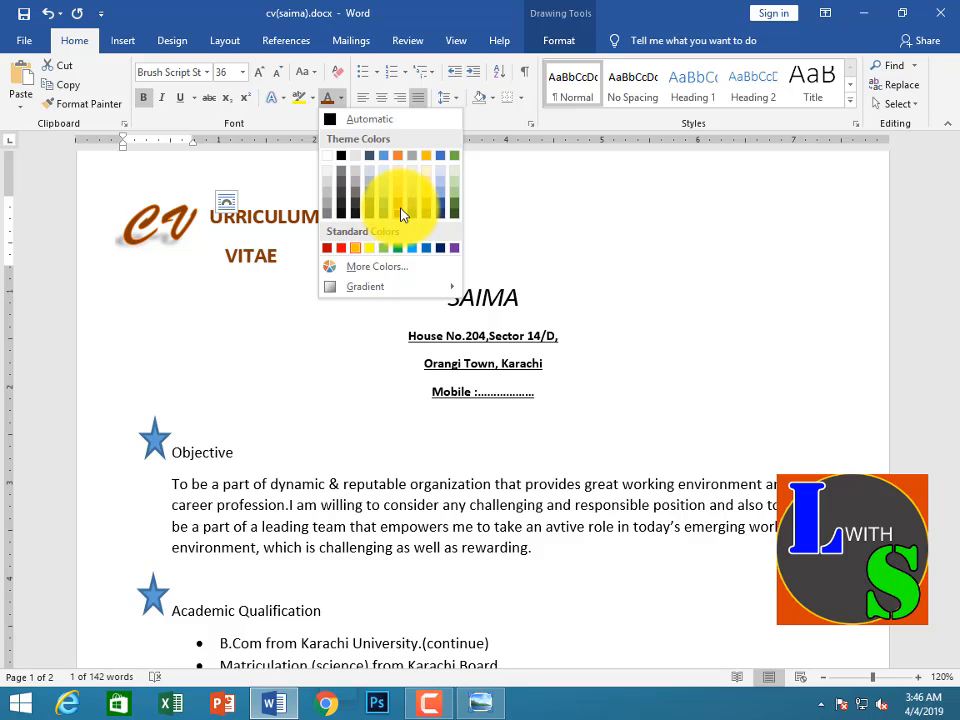
# Apply an orange font colour to the CV lettering in the heading and the Automatic font colour to the name line
pyautogui.click(402, 212)
pyautogui.click(418, 193)
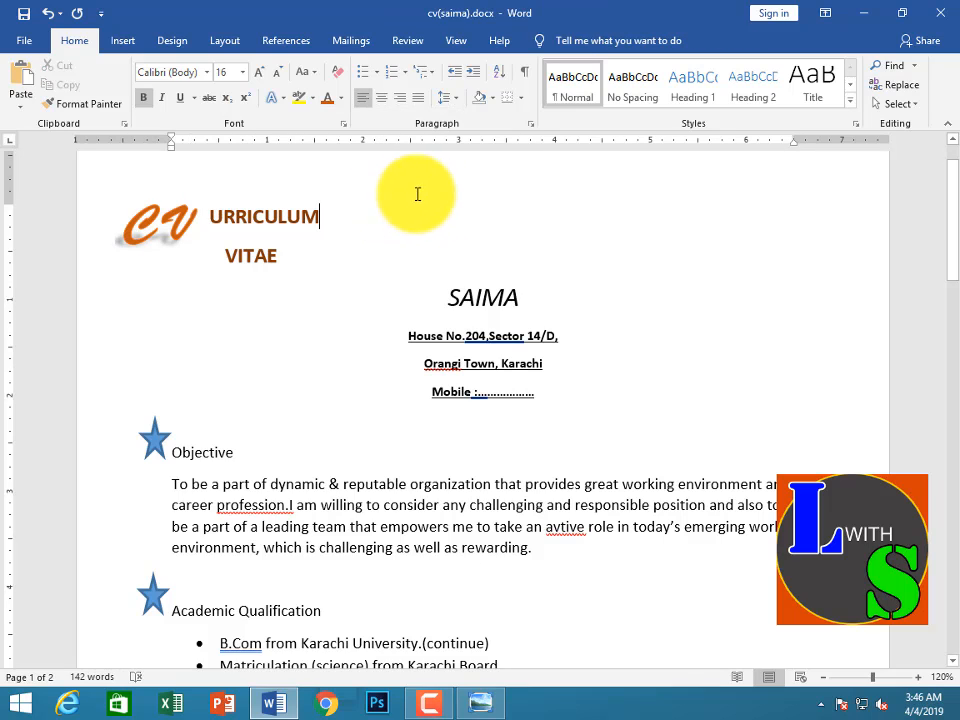
pyautogui.doubleClick(456, 296)
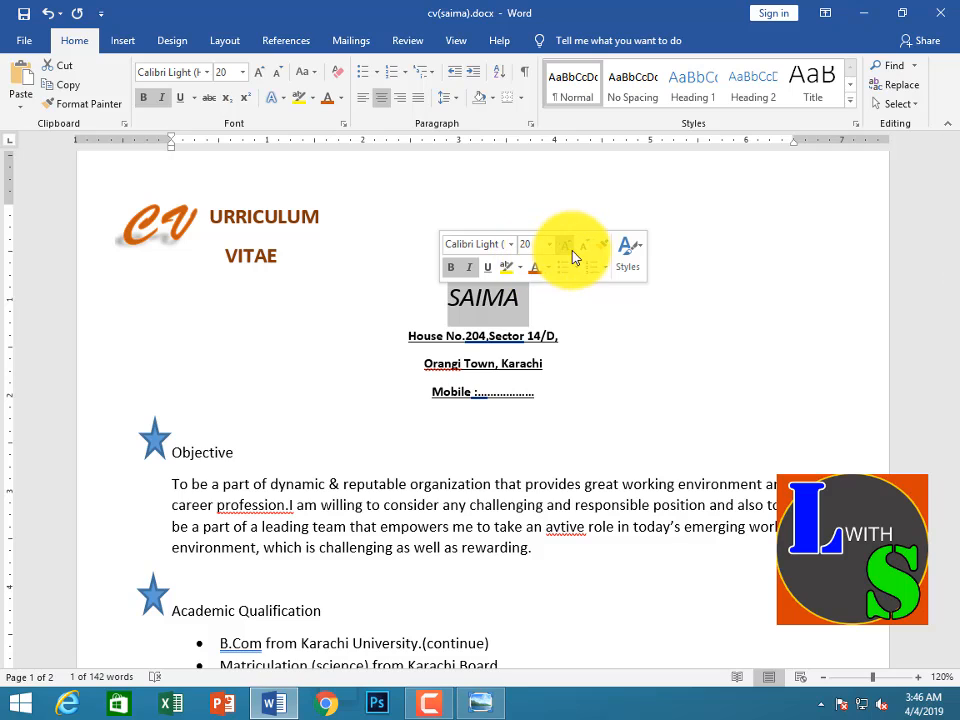
pyautogui.click(455, 277)
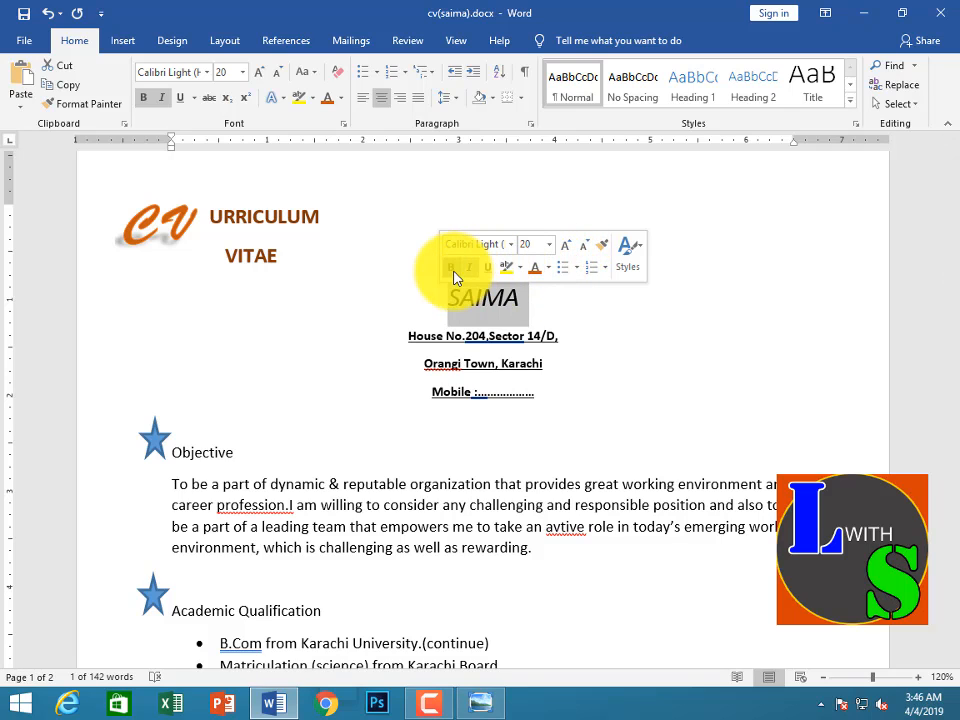
pyautogui.click(548, 277)
pyautogui.click(538, 288)
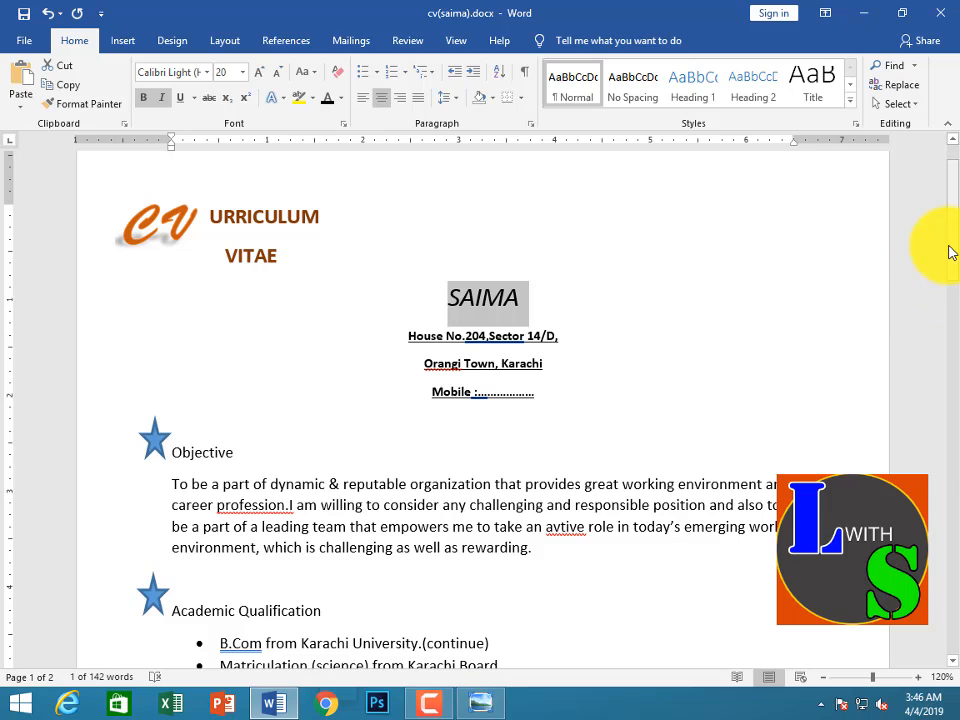
# Set the font colour of the Objective heading to the darkest orange theme shade
pyautogui.moveTo(950, 252); pyautogui.dragTo(949, 312)
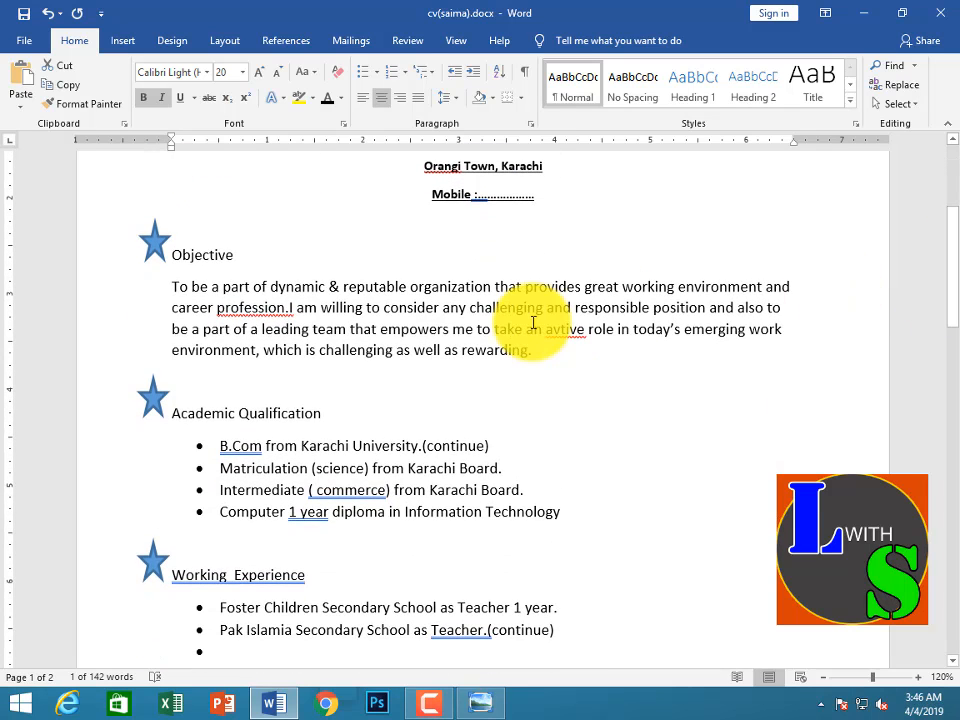
pyautogui.click(241, 257)
pyautogui.moveTo(241, 257); pyautogui.dragTo(168, 250)
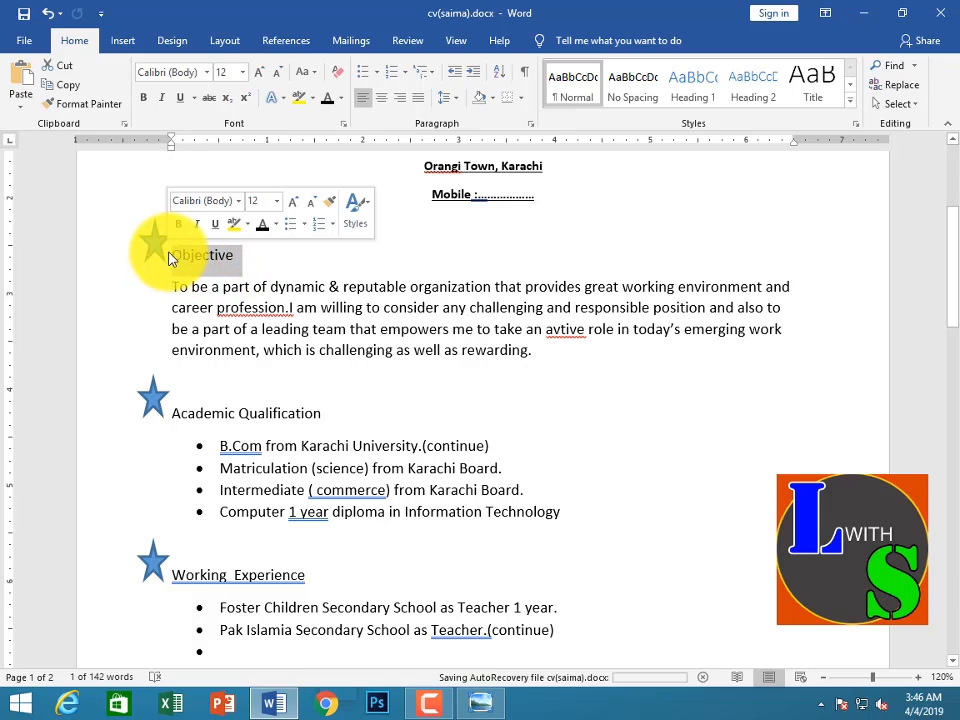
pyautogui.click(275, 224)
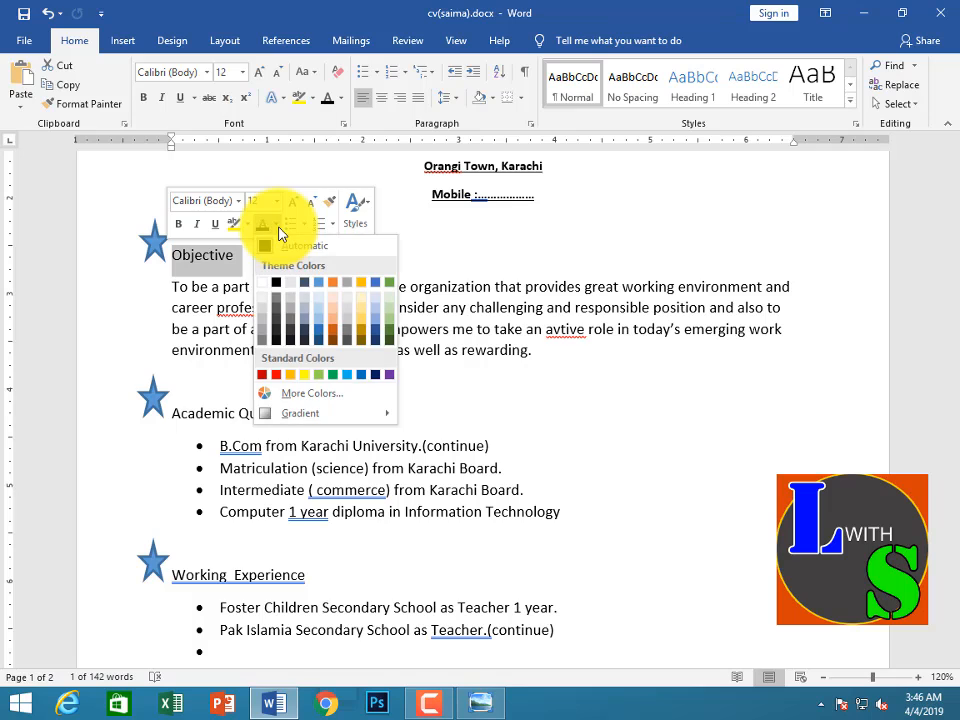
pyautogui.click(333, 340)
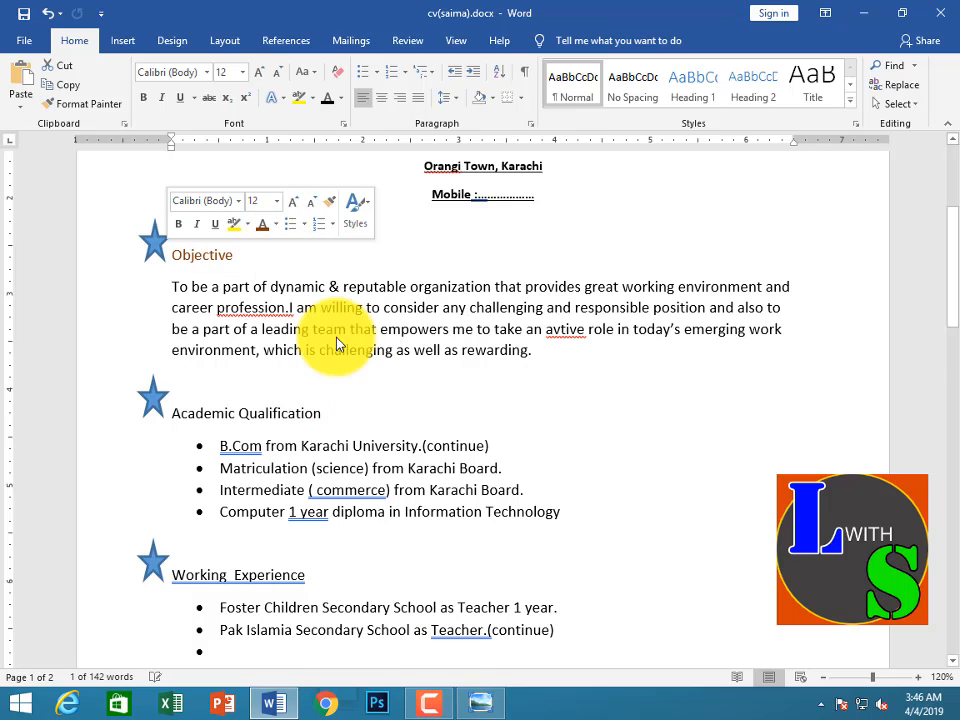
# Apply the same dark orange font colour to the Academic Qualification, Working Experience and Personal Information headings
pyautogui.moveTo(328, 411); pyautogui.dragTo(184, 401)
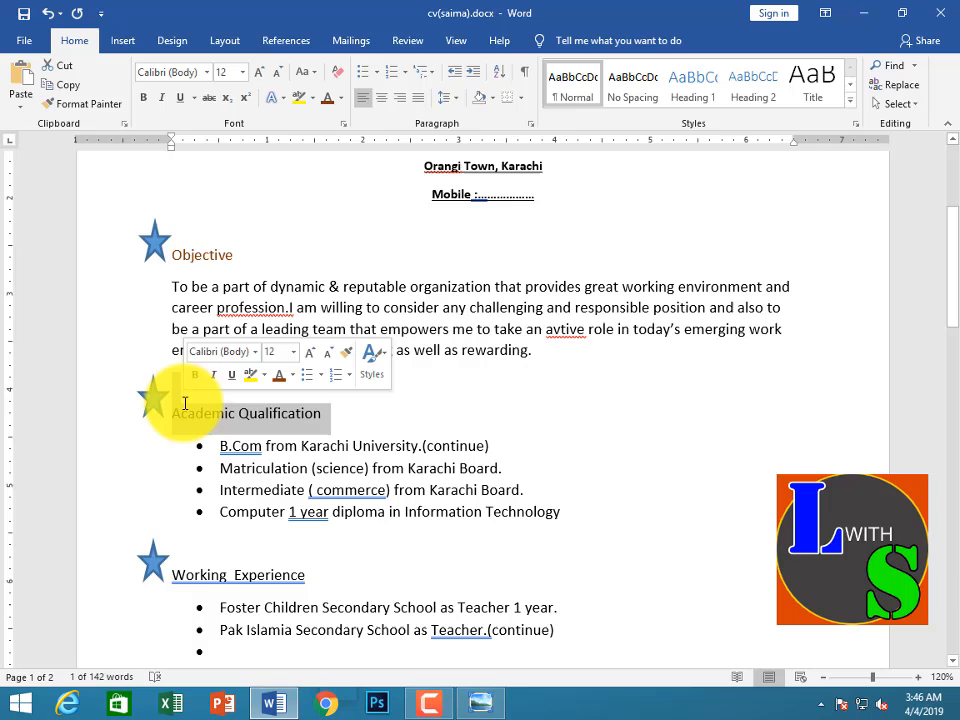
pyautogui.click(276, 379)
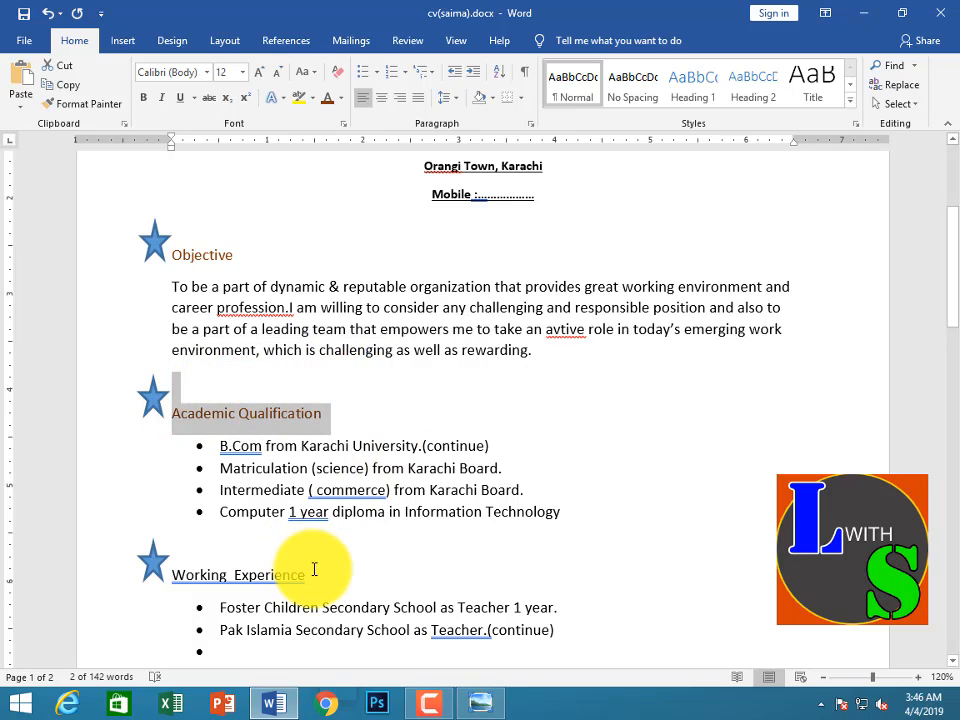
pyautogui.moveTo(309, 574); pyautogui.dragTo(189, 576)
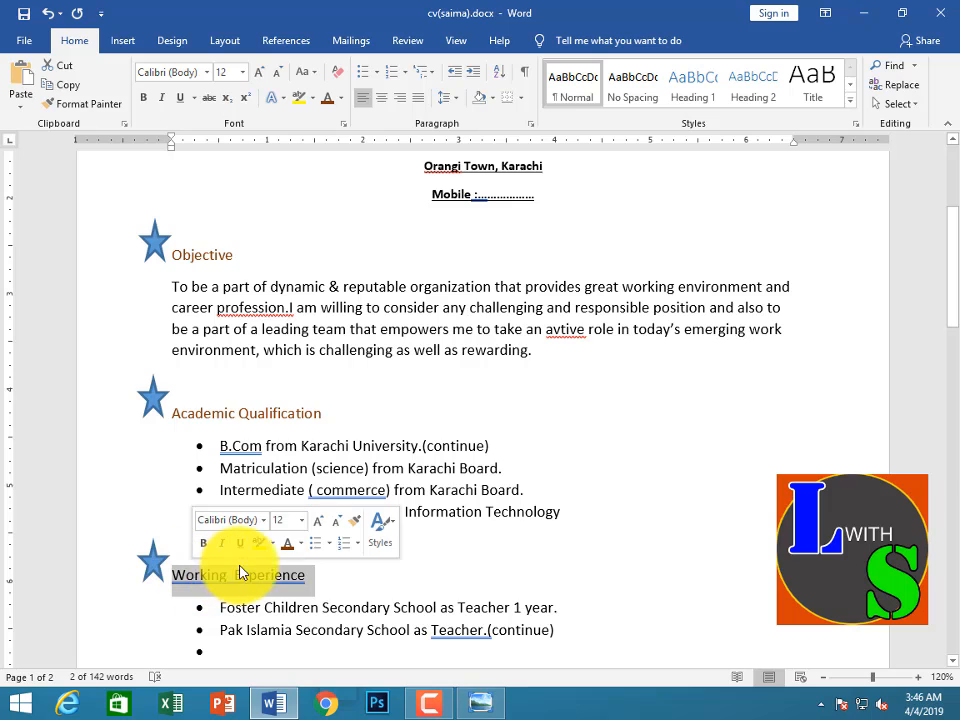
pyautogui.click(285, 550)
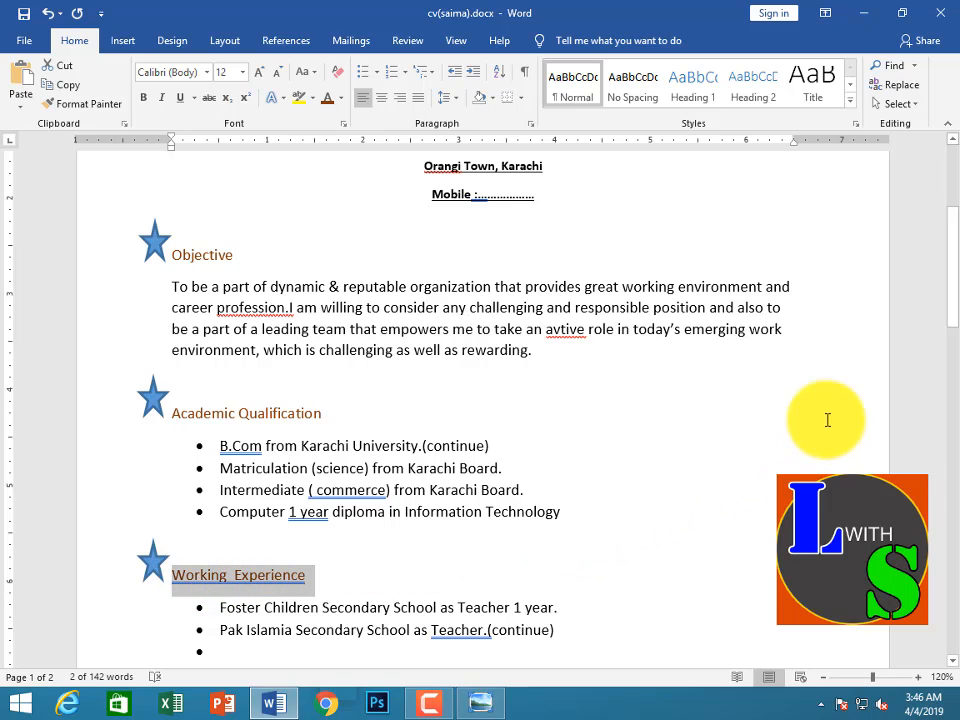
pyautogui.moveTo(952, 327); pyautogui.dragTo(951, 386)
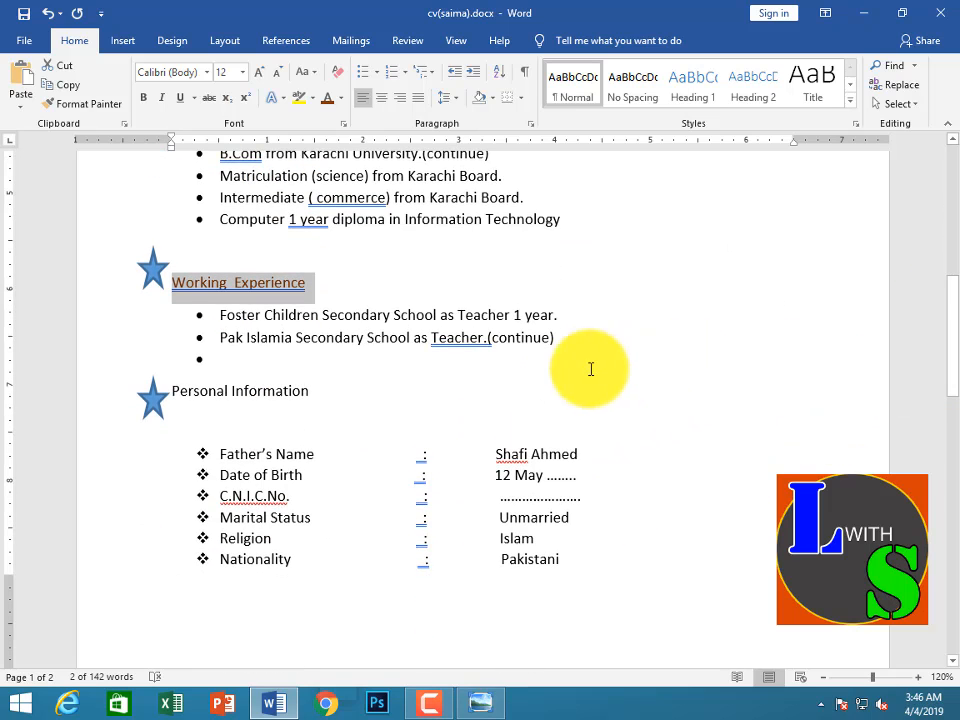
pyautogui.moveTo(321, 390); pyautogui.dragTo(171, 391)
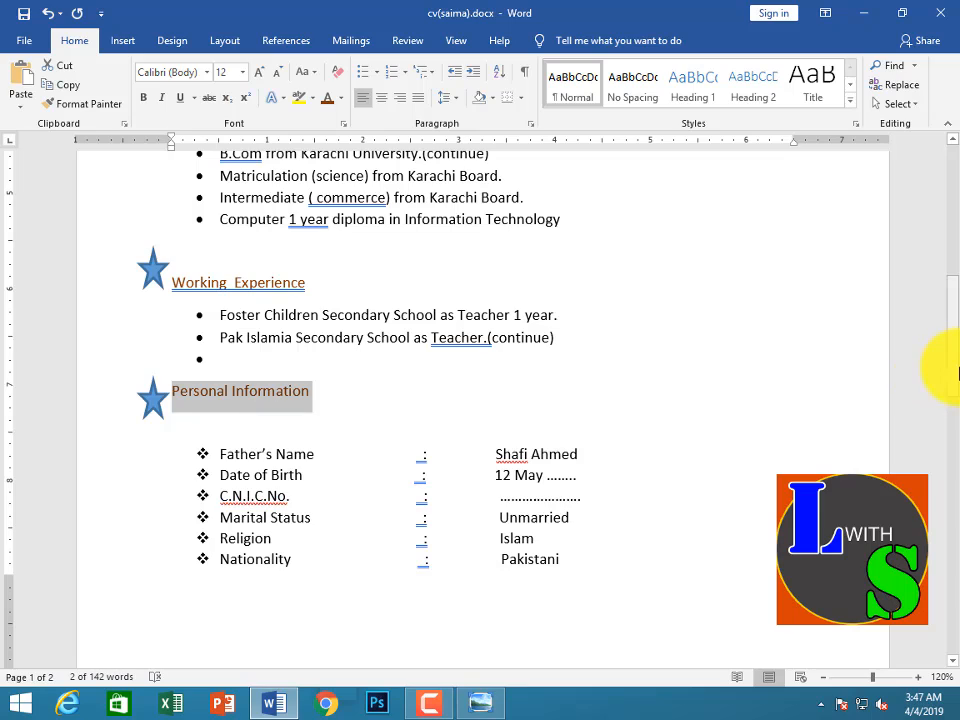
# Try replacing the flagged C.N.I.C.No. label under Personal Information with the spelling suggestion C.N.B.C
pyautogui.moveTo(957, 373); pyautogui.dragTo(957, 420)
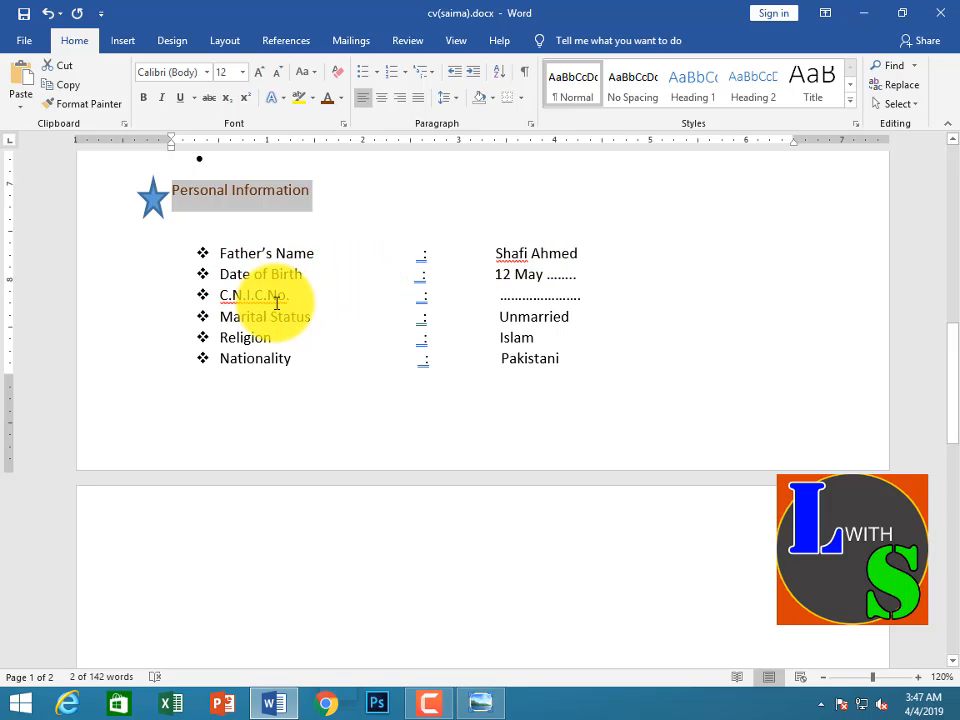
pyautogui.click(283, 295)
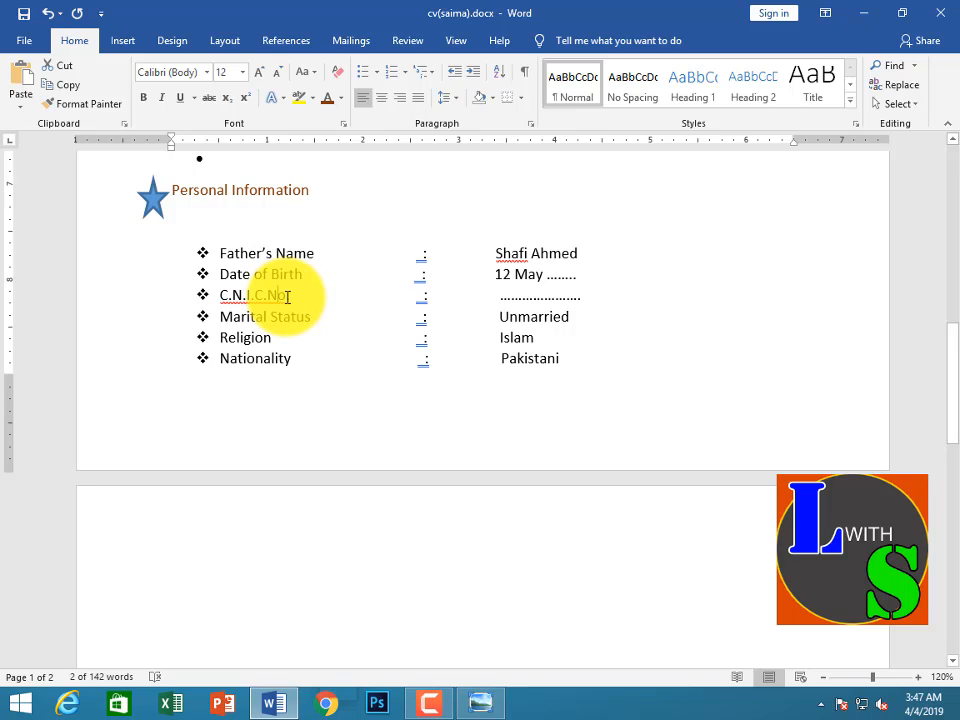
pyautogui.click(300, 295)
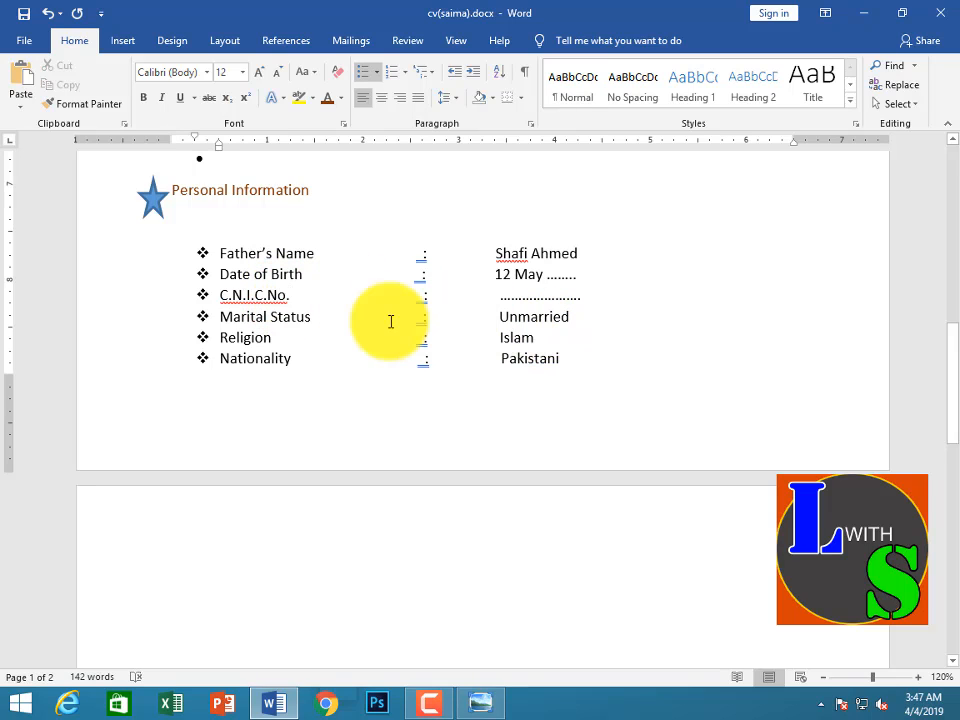
pyautogui.rightClick(244, 297)
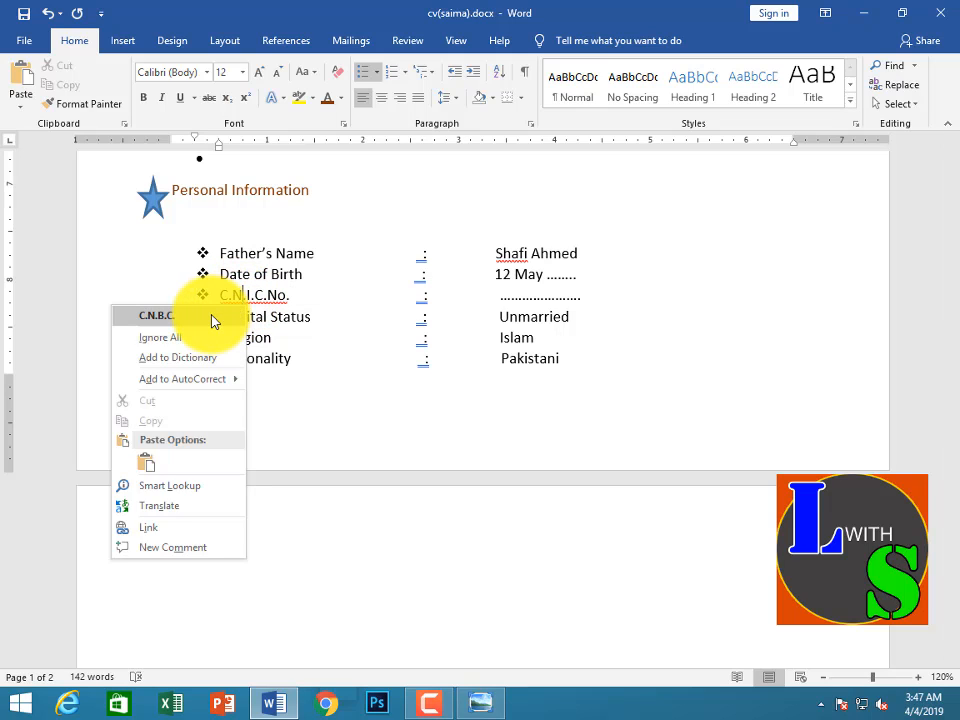
pyautogui.click(157, 316)
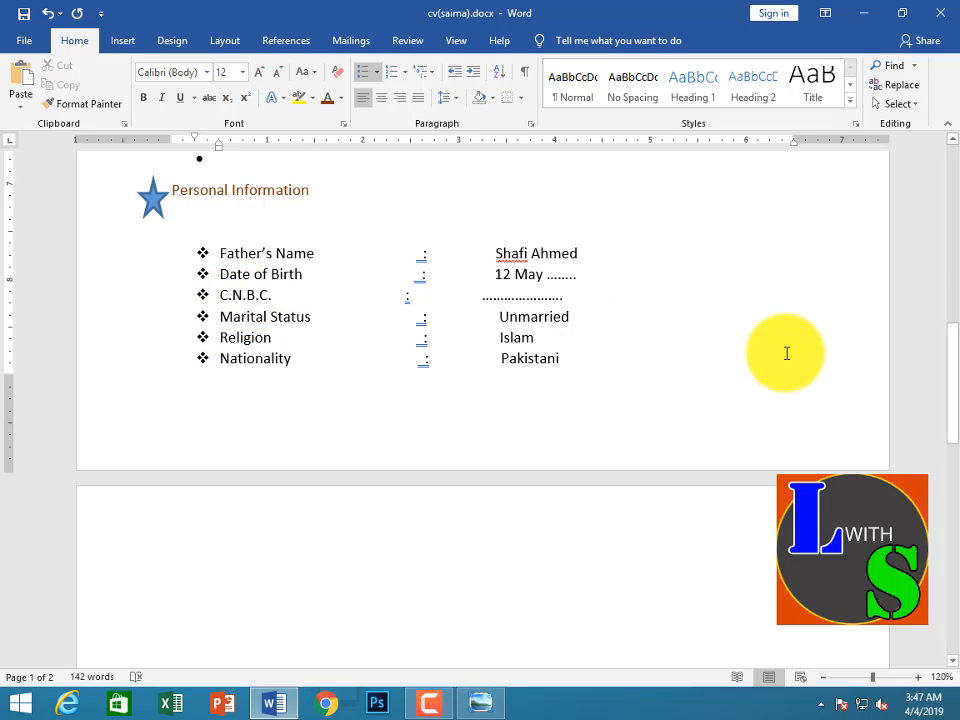
# Check the spelling suggestions for the flagged father's name value, and undo the C.N.B.C. label replacement
pyautogui.rightClick(526, 253)
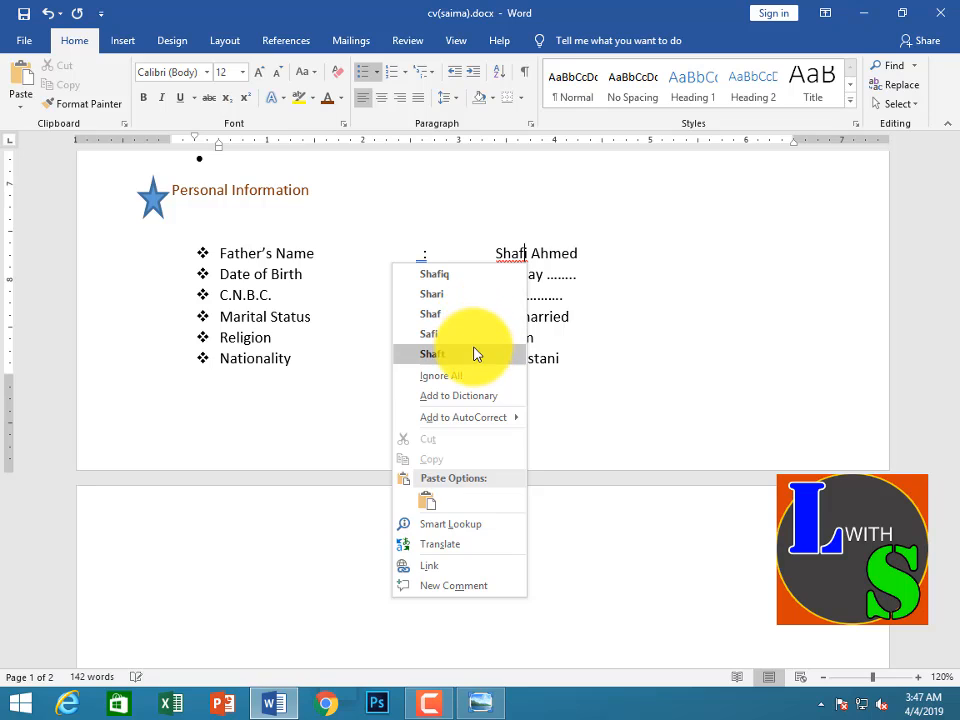
pyautogui.click(621, 294)
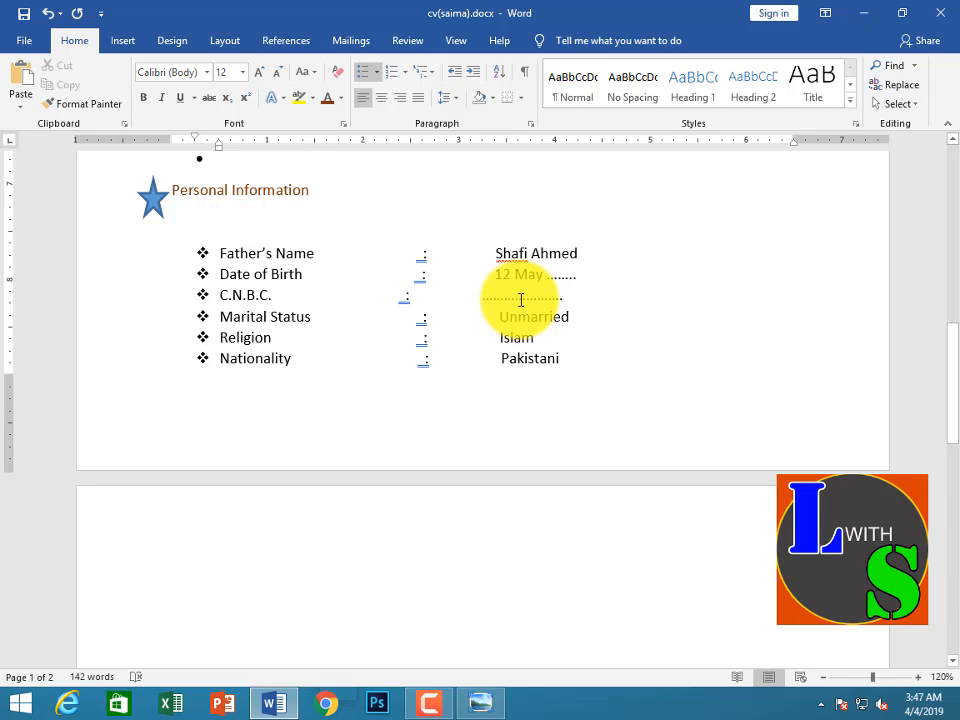
pyautogui.press('BackSpace')
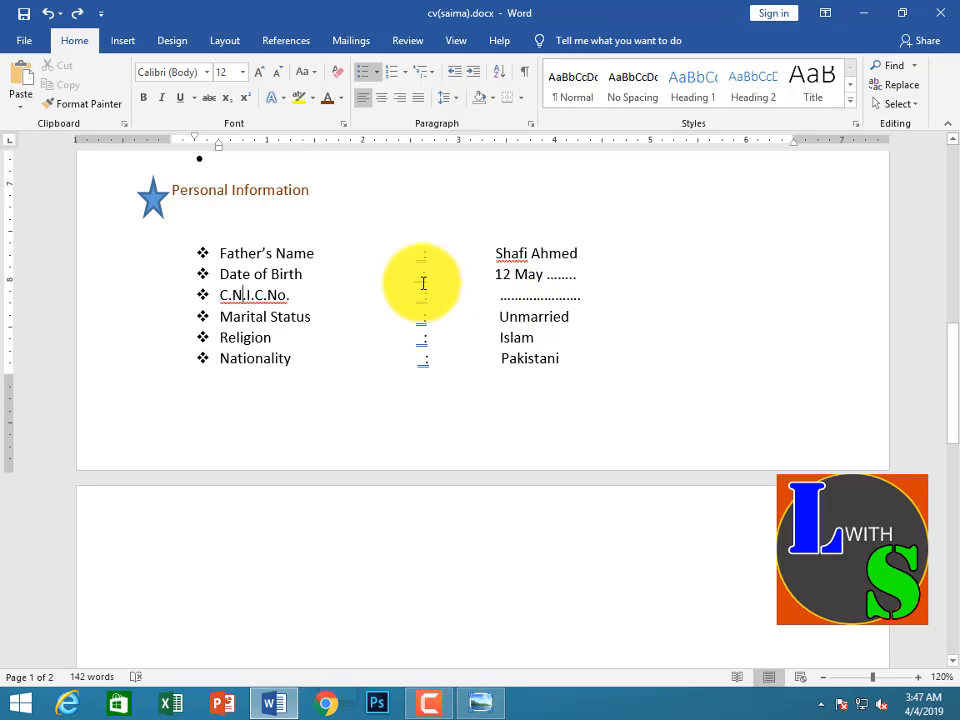
# Replace the C.N.I.C.No. label with the spelling suggestion C.N.B.C. and shorten the dotted placeholder in its row
pyautogui.rightClick(278, 295)
pyautogui.click(253, 316)
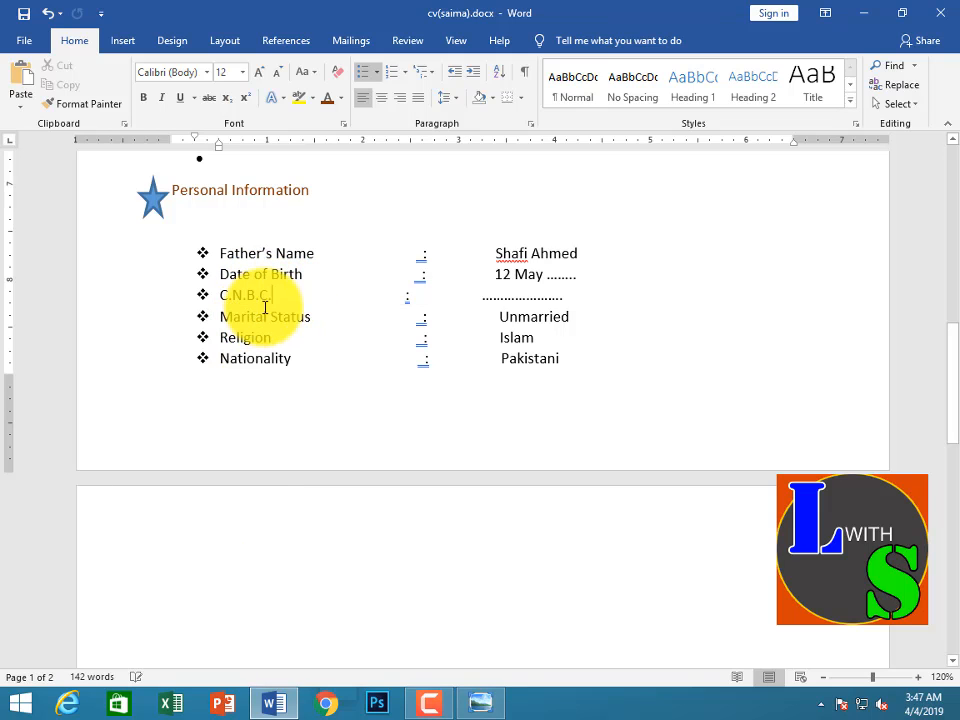
pyautogui.click(477, 296)
pyautogui.click(586, 295)
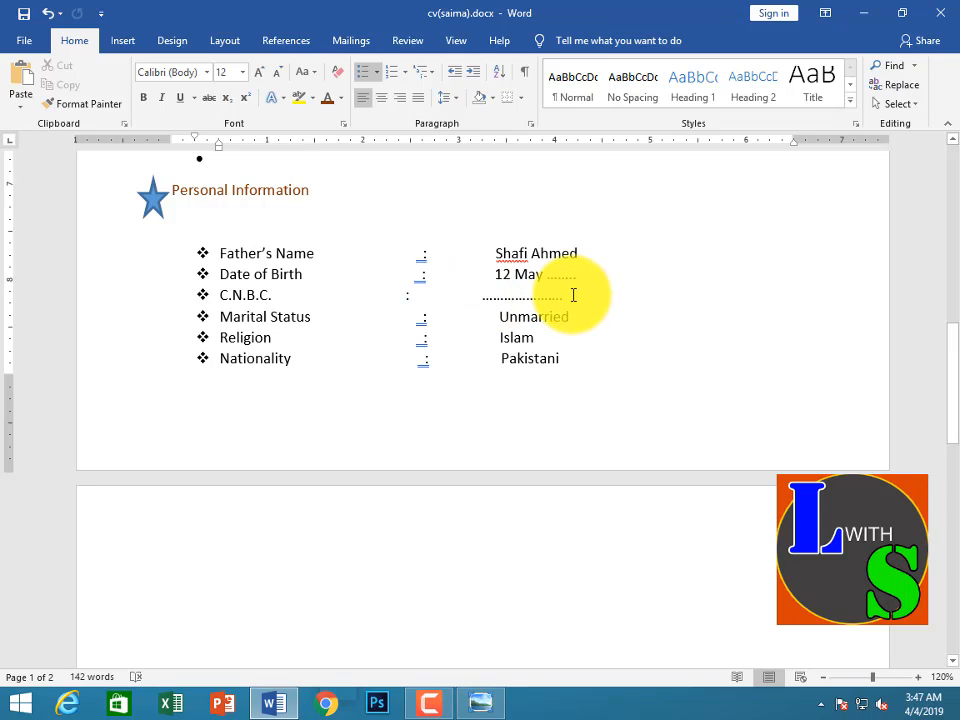
pyautogui.press('BackSpace')
pyautogui.press('BackSpace')
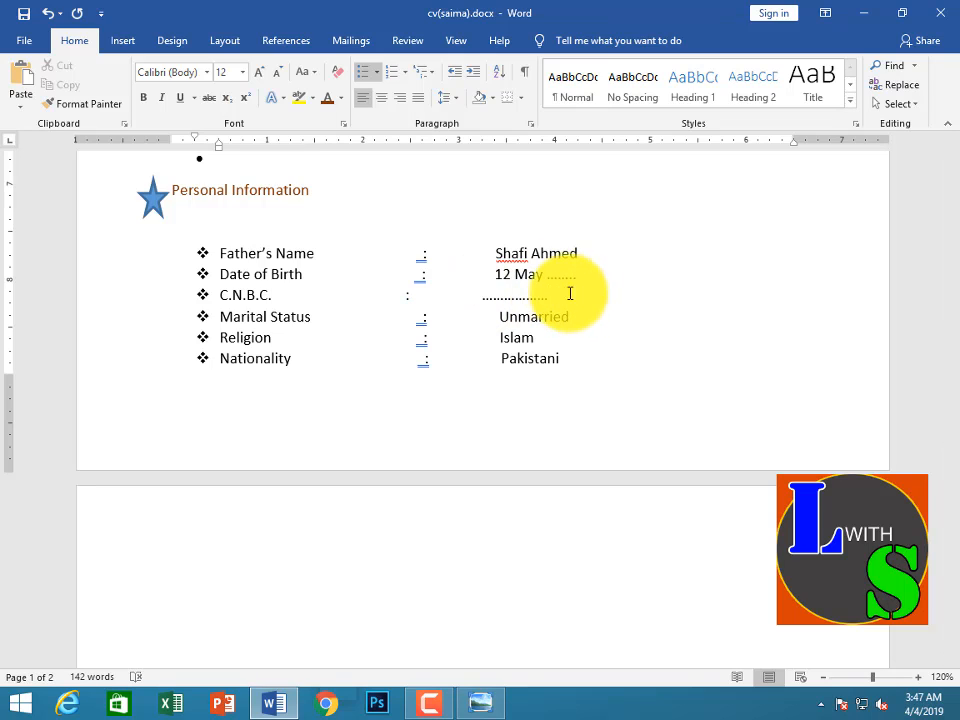
# Shift the colon and dotted placeholder in the C.N.B.C. row rightward to line up with the neighbouring rows
pyautogui.click(474, 298)
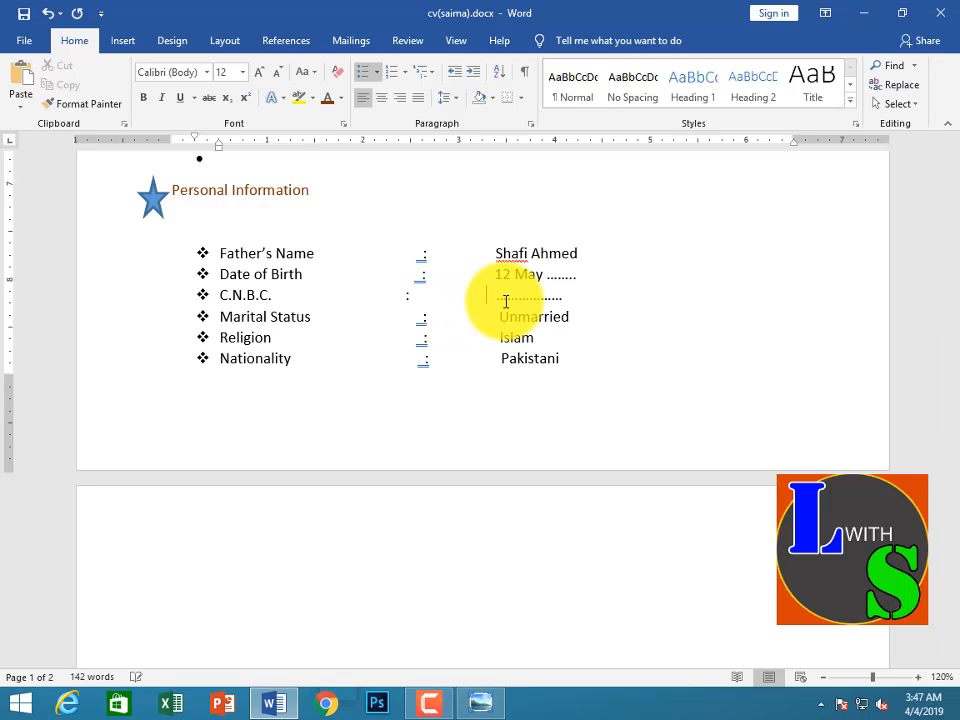
pyautogui.click(391, 296)
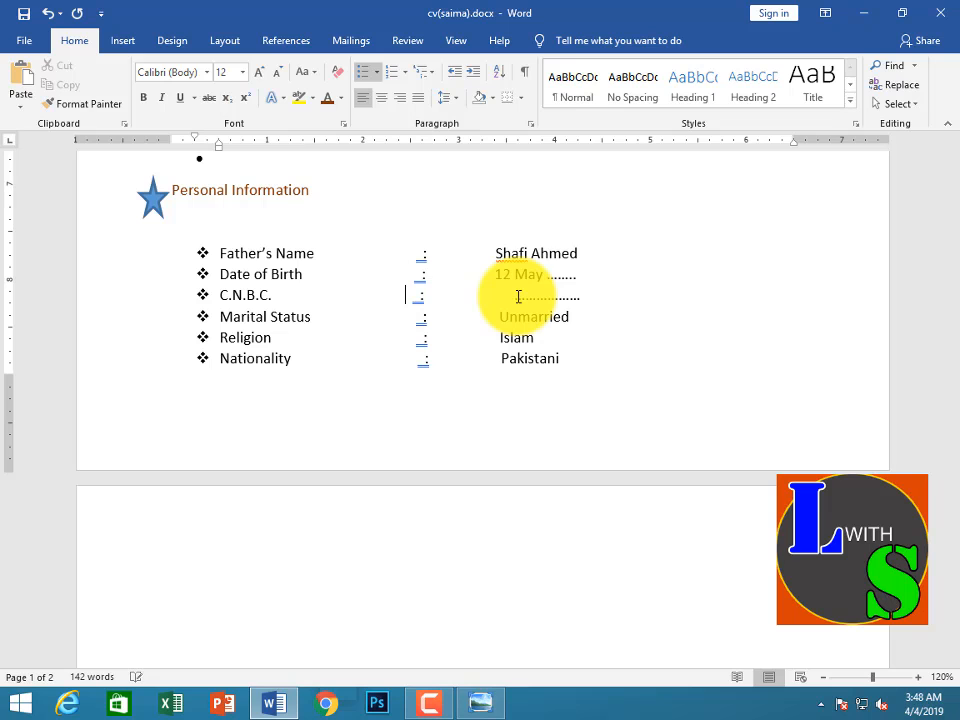
pyautogui.click(688, 292)
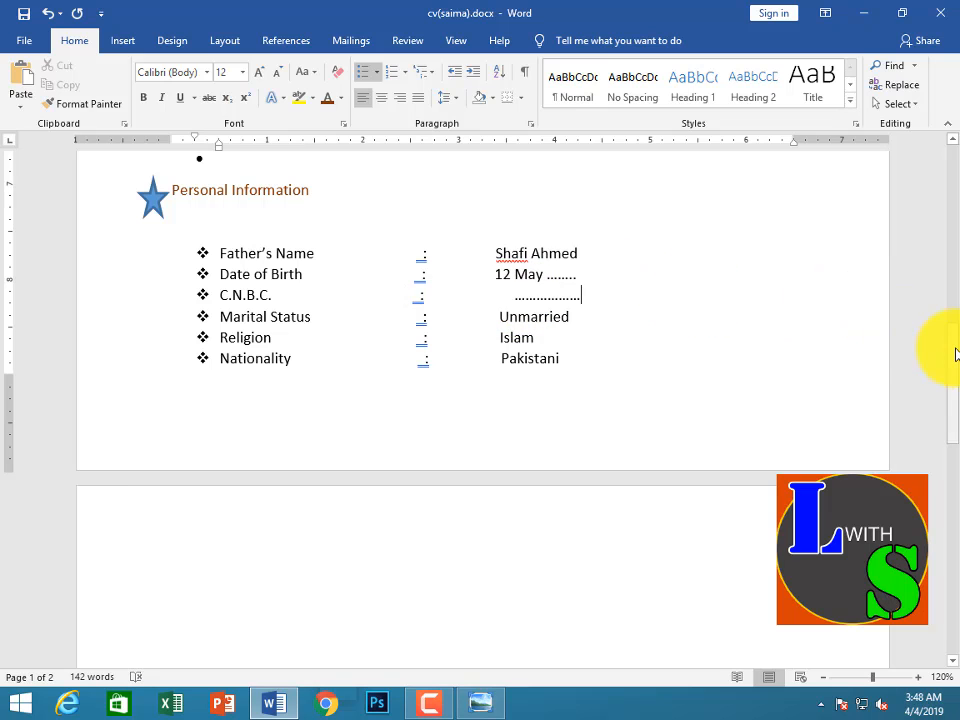
# Correct the flagged errors in the Objective paragraph using the spelling suggestions "active" for "avtive" and "profession. I" for "profession.I"
pyautogui.scroll(9, 949, 268)
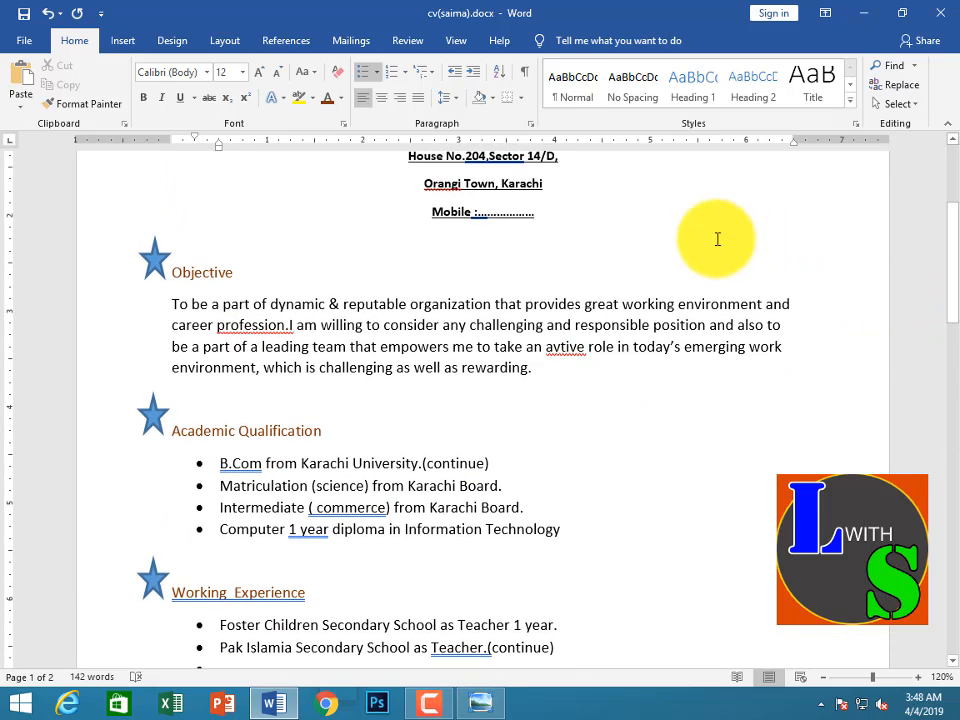
pyautogui.rightClick(567, 346)
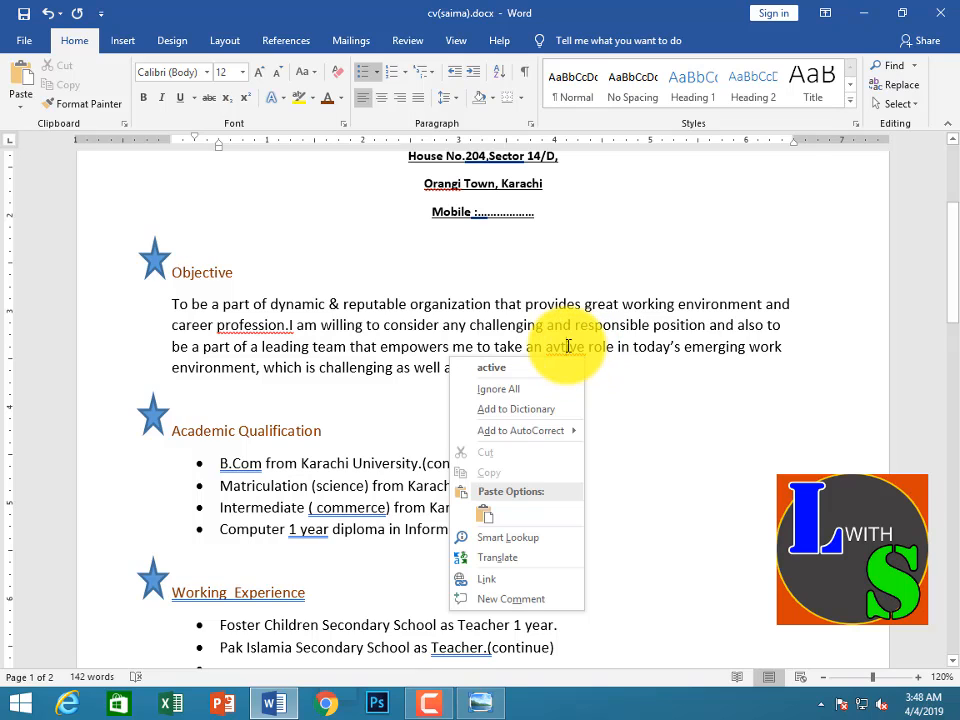
pyautogui.click(561, 366)
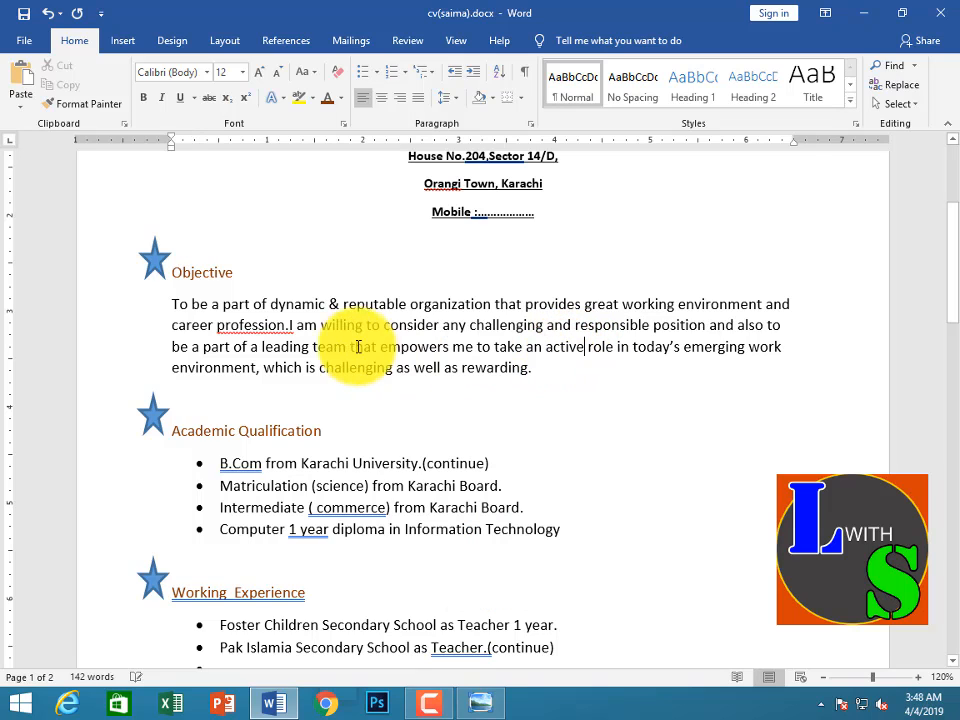
pyautogui.rightClick(257, 324)
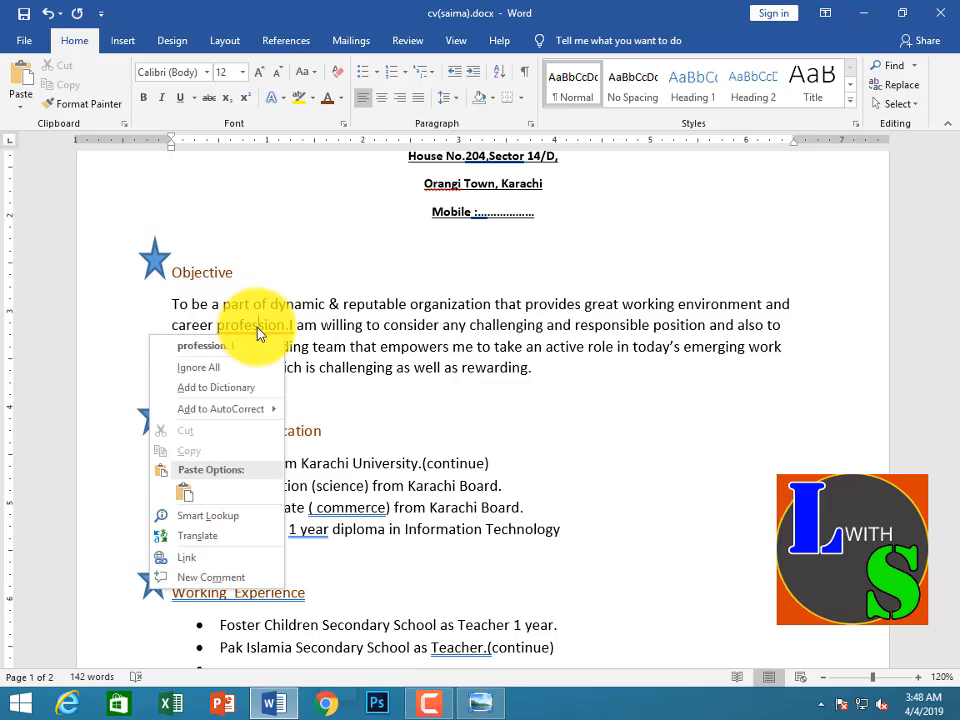
pyautogui.click(257, 341)
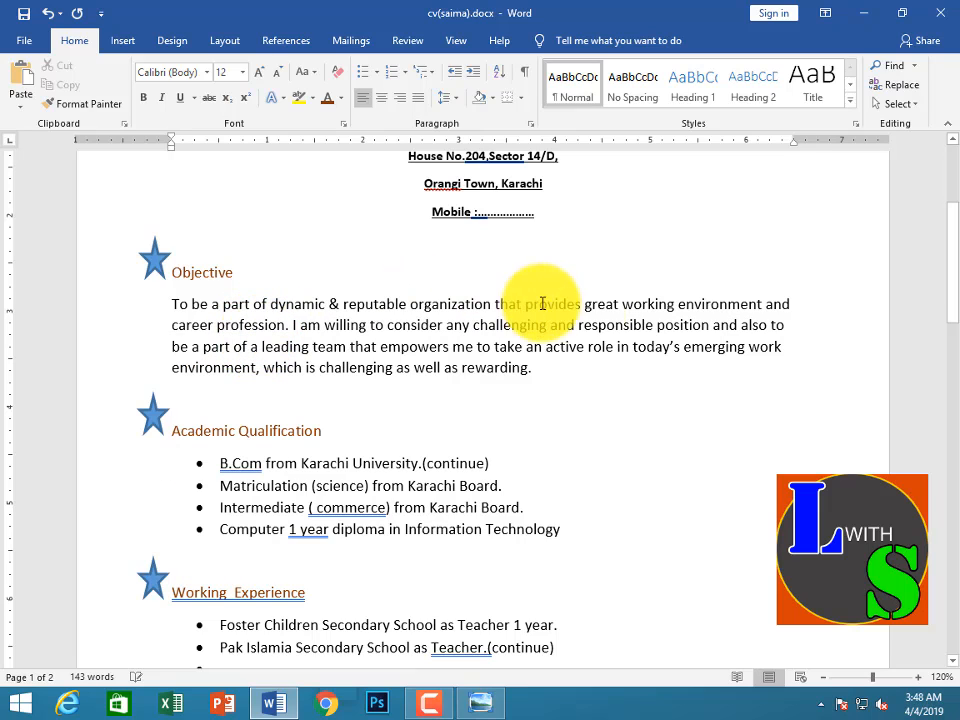
# Check the spelling suggestions for the flagged town name in the address, and dismiss them without applying any
pyautogui.rightClick(452, 183)
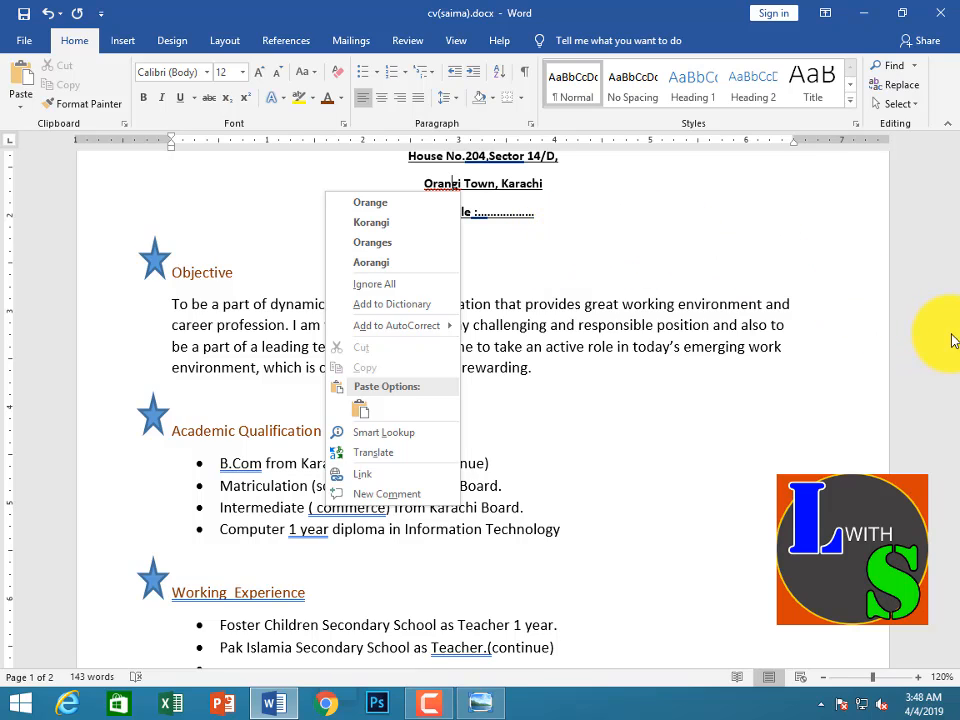
pyautogui.click(895, 304)
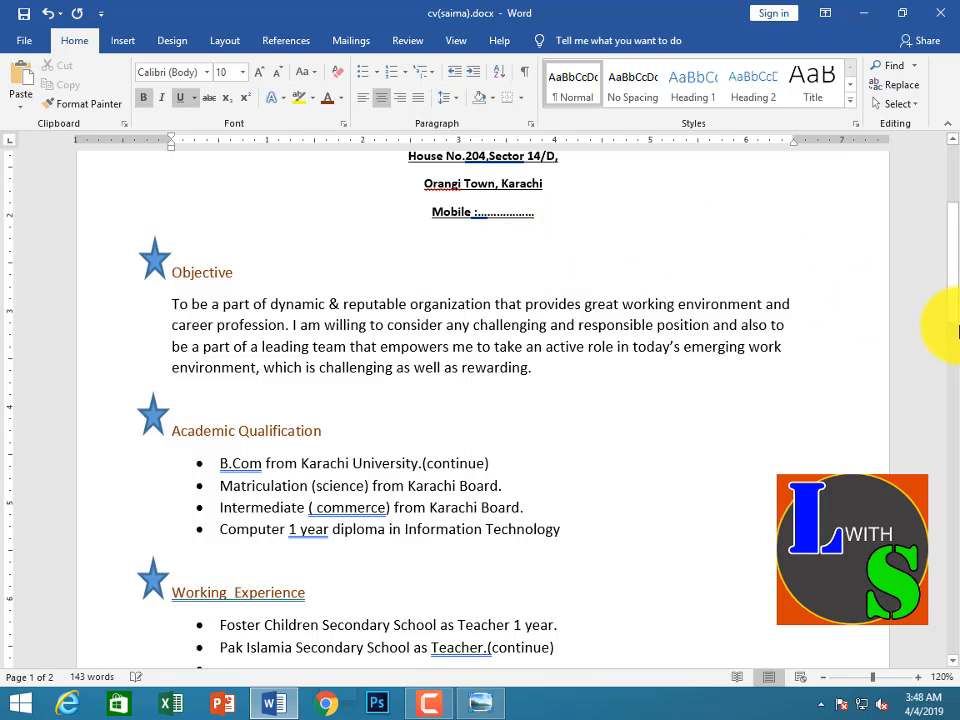
# Colour the two address lines and the Mobile line below the name in the same dark brown as the CV headings
pyautogui.moveTo(951, 313); pyautogui.dragTo(950, 258)
pyautogui.moveTo(563, 357); pyautogui.dragTo(398, 357)
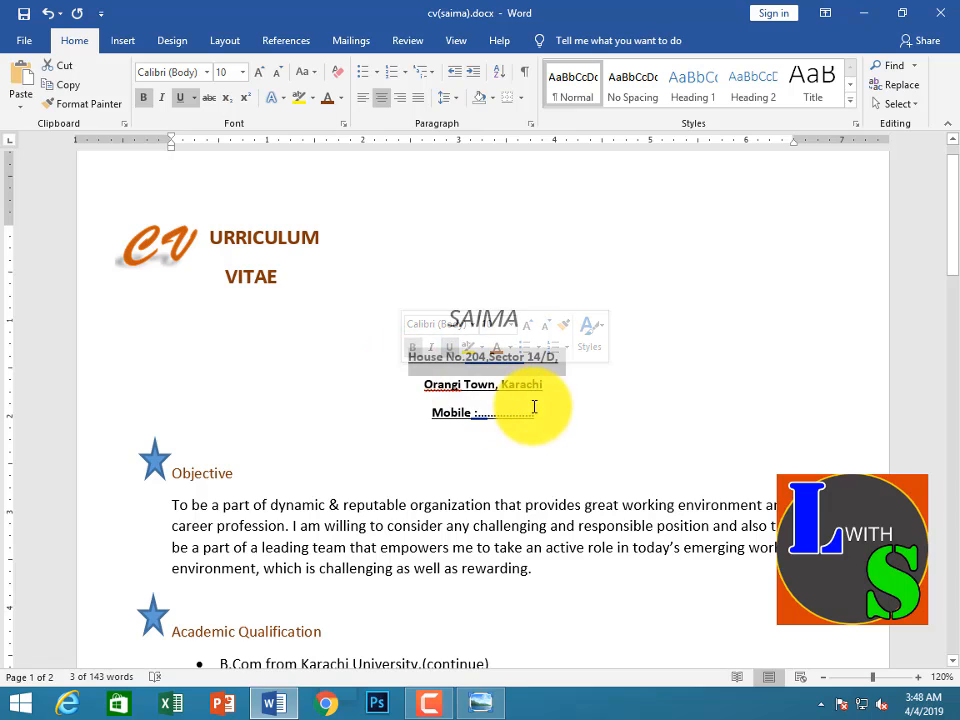
pyautogui.moveTo(549, 409); pyautogui.dragTo(418, 360)
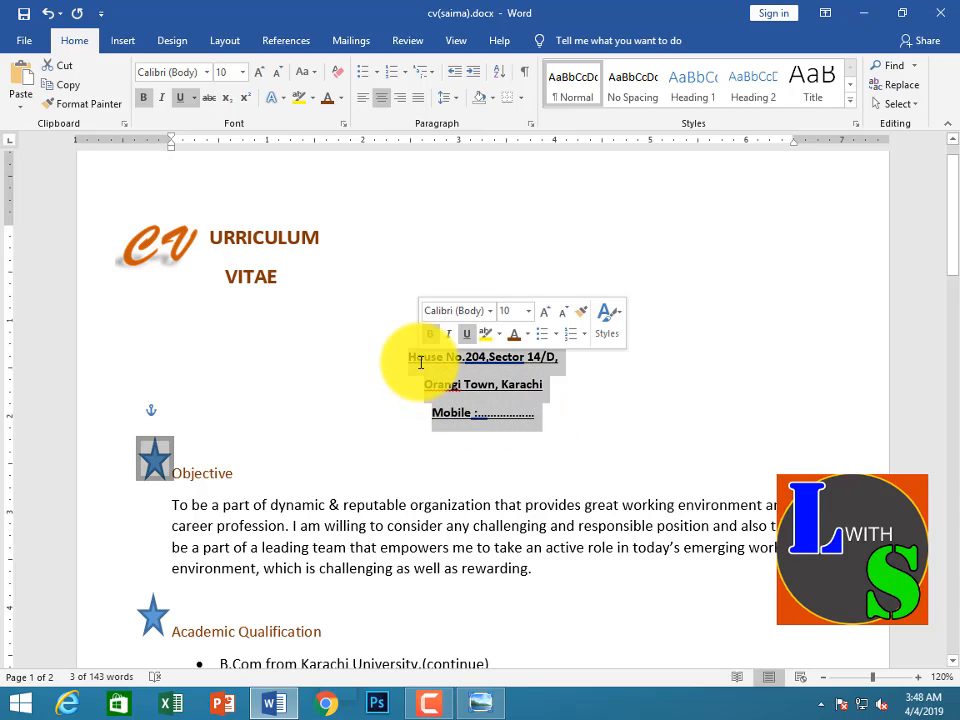
pyautogui.click(515, 341)
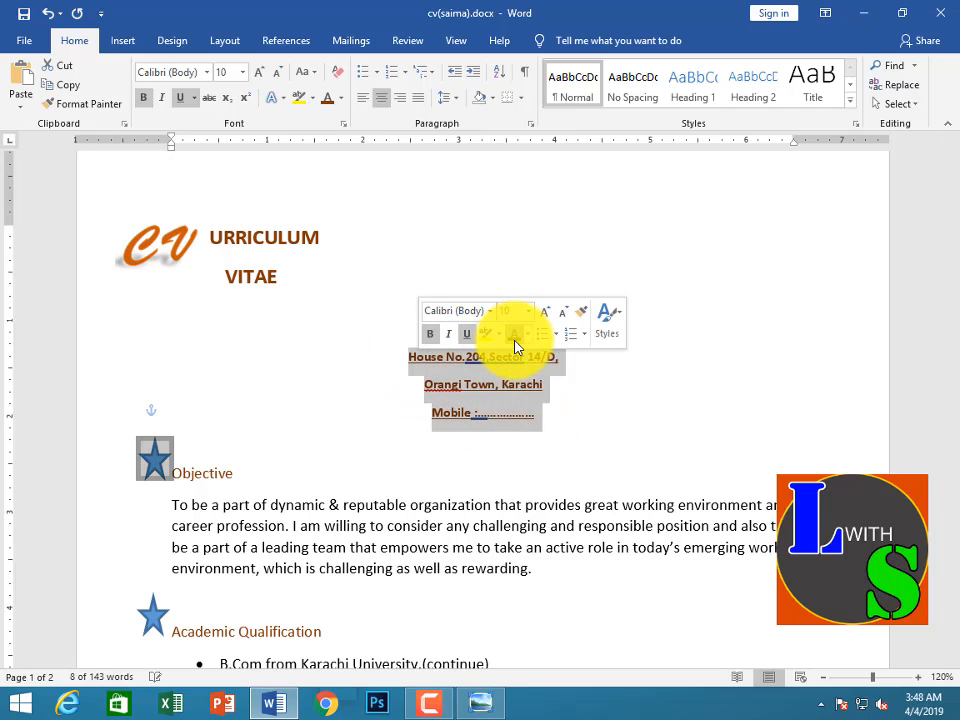
pyautogui.click(688, 337)
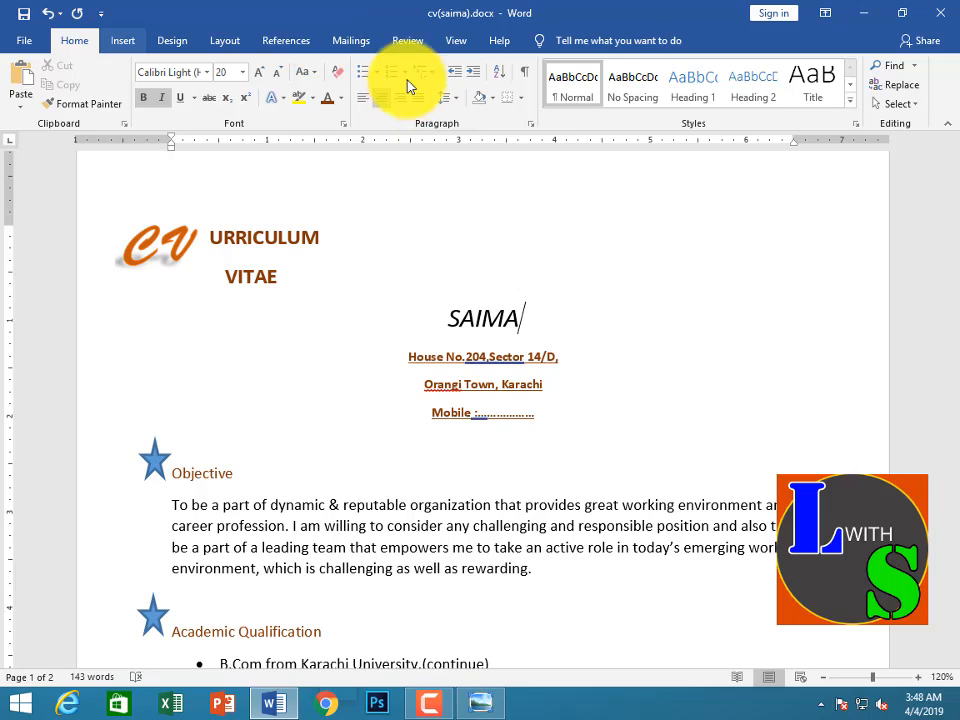
# Set up a box page border for the whole document with the thick slanted-dash line style in dark brown
pyautogui.click(123, 40)
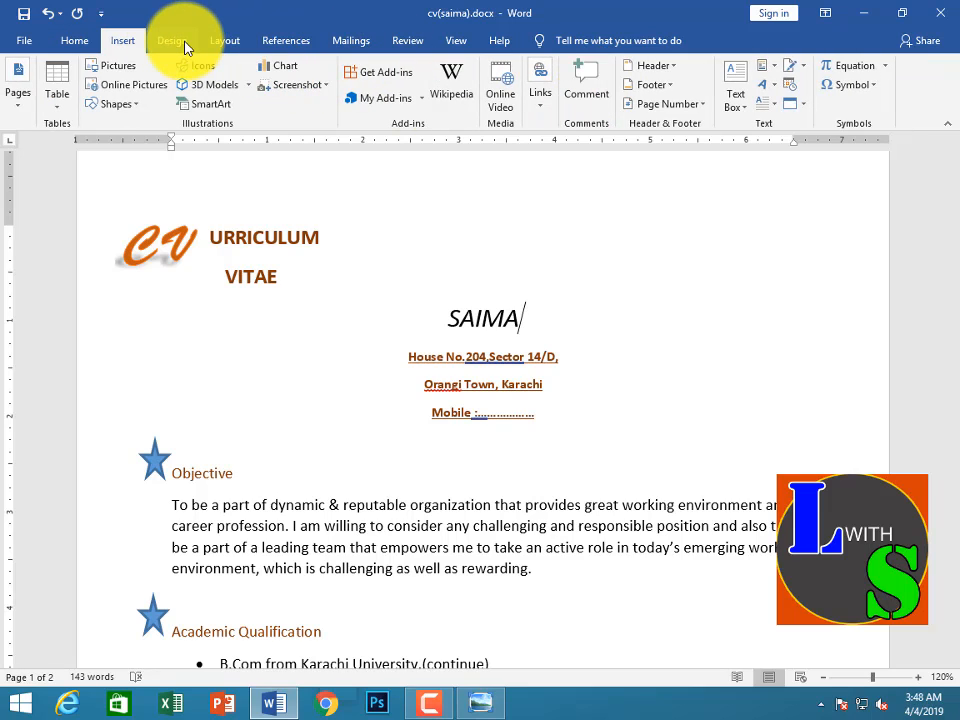
pyautogui.doubleClick(184, 44)
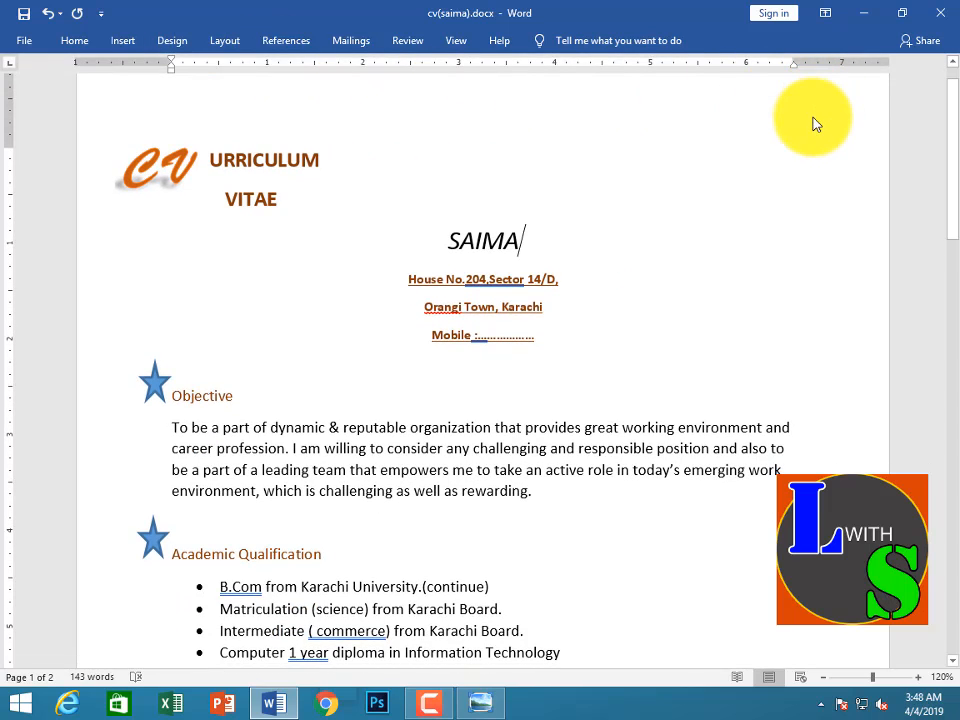
pyautogui.click(171, 40)
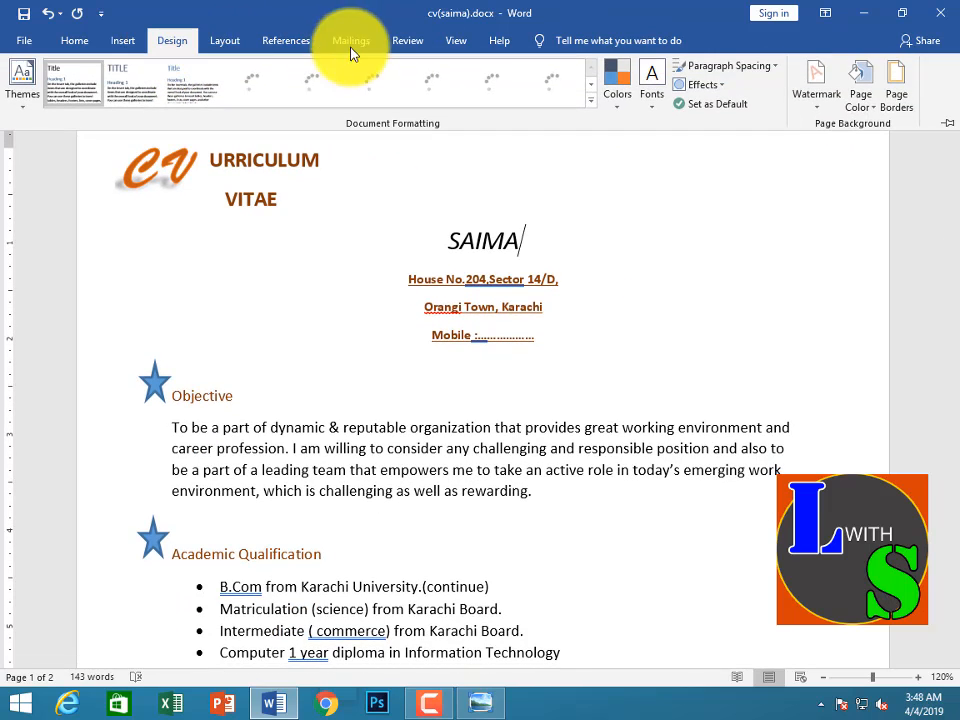
pyautogui.click(895, 108)
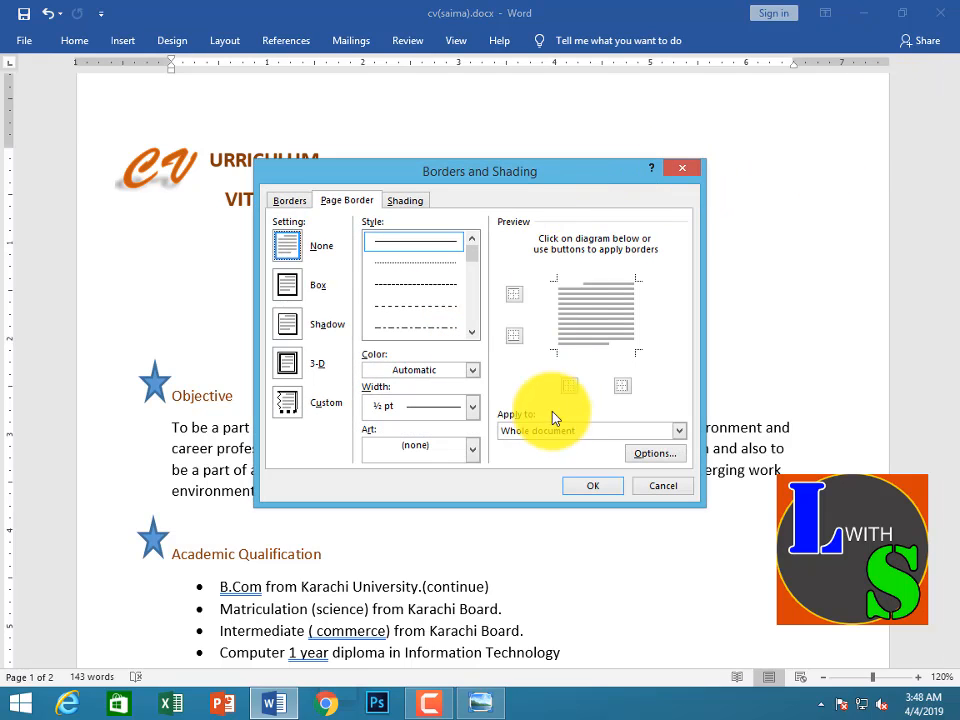
pyautogui.click(472, 408)
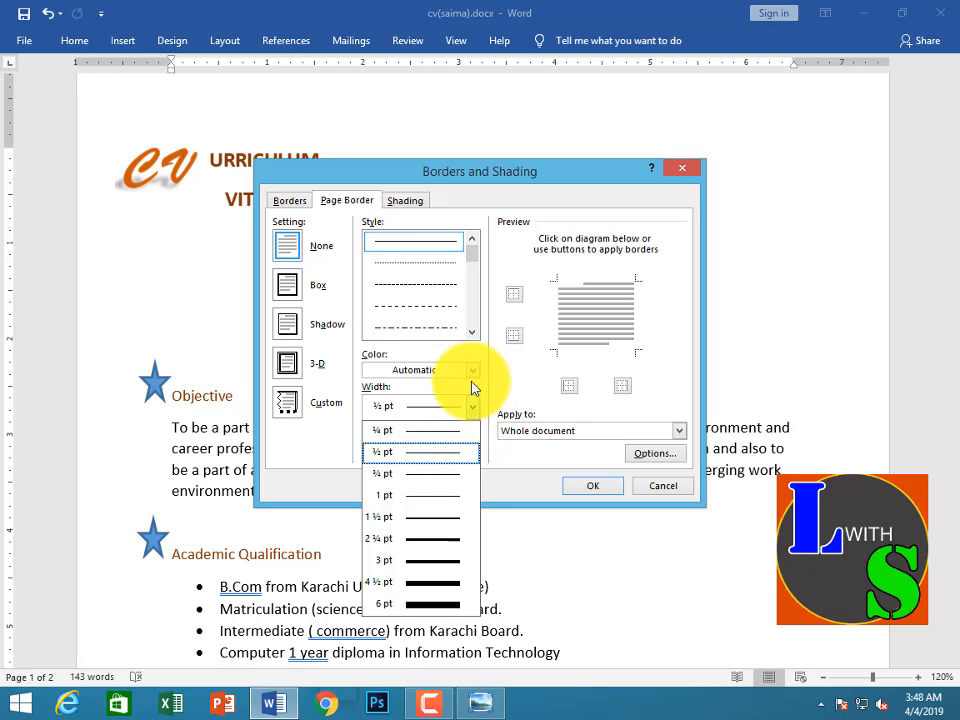
pyautogui.moveTo(476, 263)
pyautogui.mouseDown()
pyautogui.moveTo(476, 313)
pyautogui.moveTo(441, 318)
pyautogui.mouseUp()
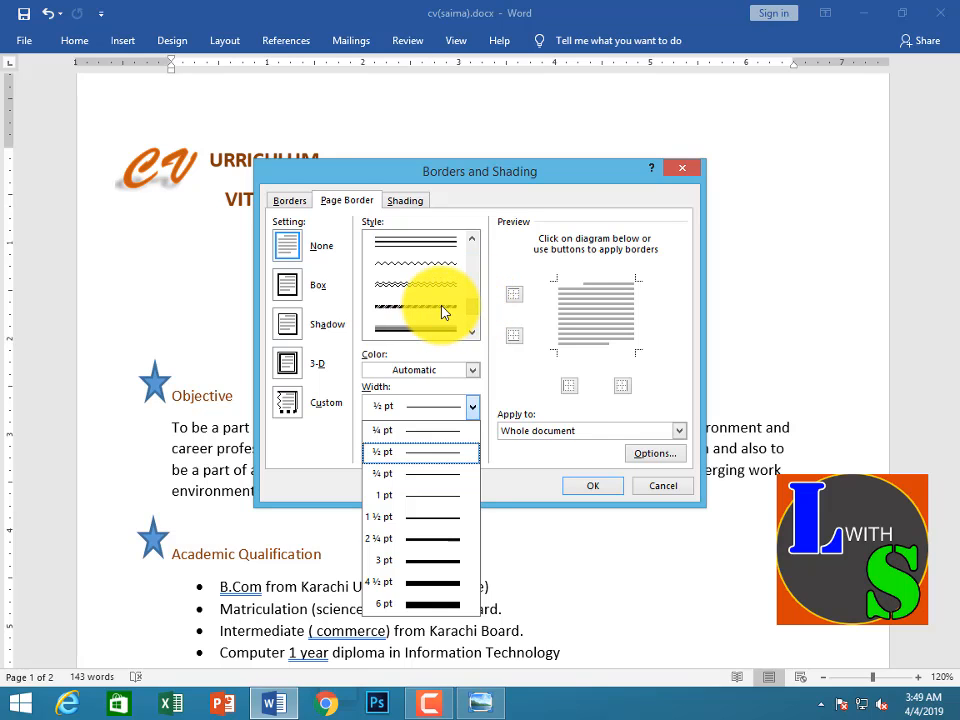
pyautogui.click(443, 312)
pyautogui.click(472, 372)
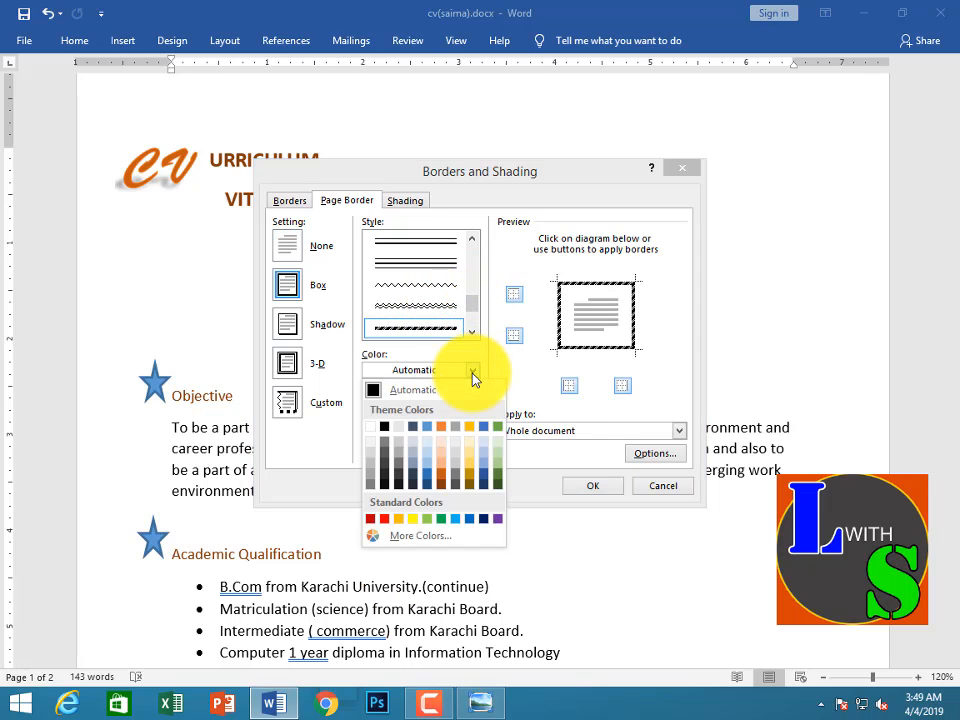
pyautogui.click(443, 487)
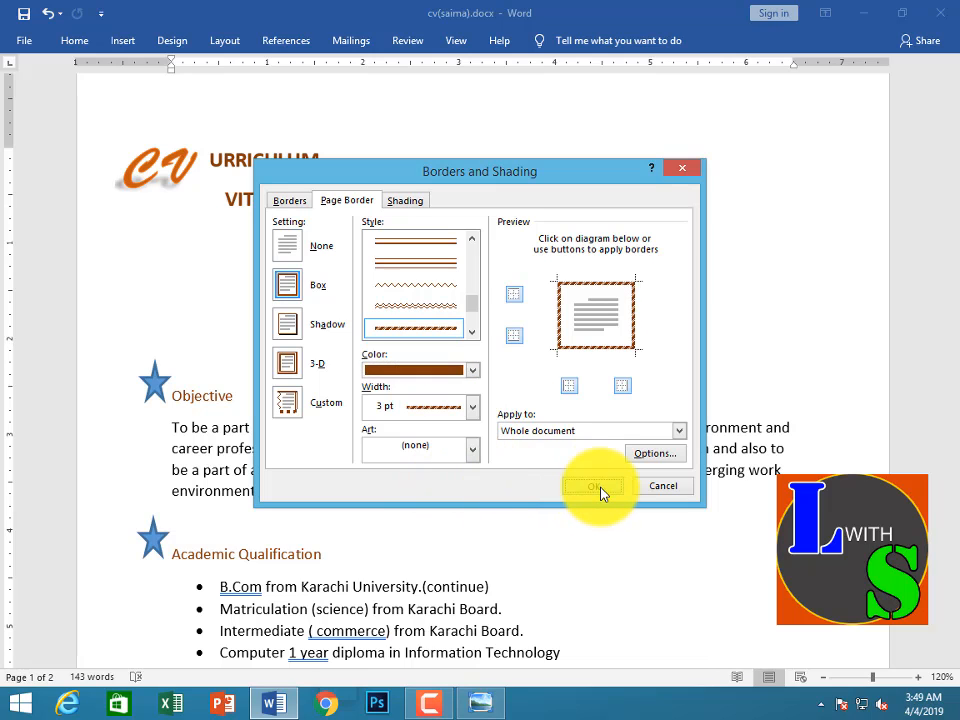